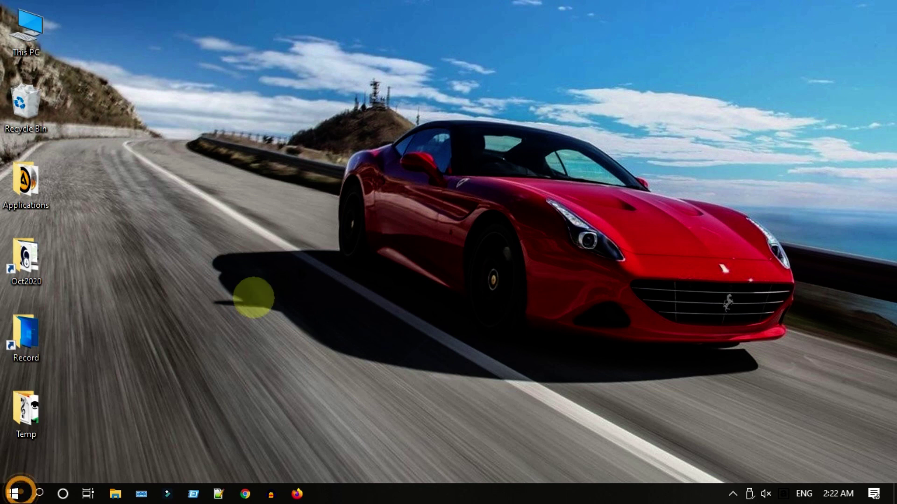
Refresh the desktop, then launch Task Manager from the taskbar's context menu
{"action": "right_click", "coordinate": [302, 253]}
{"action": "left_click", "coordinate": [350, 296]}
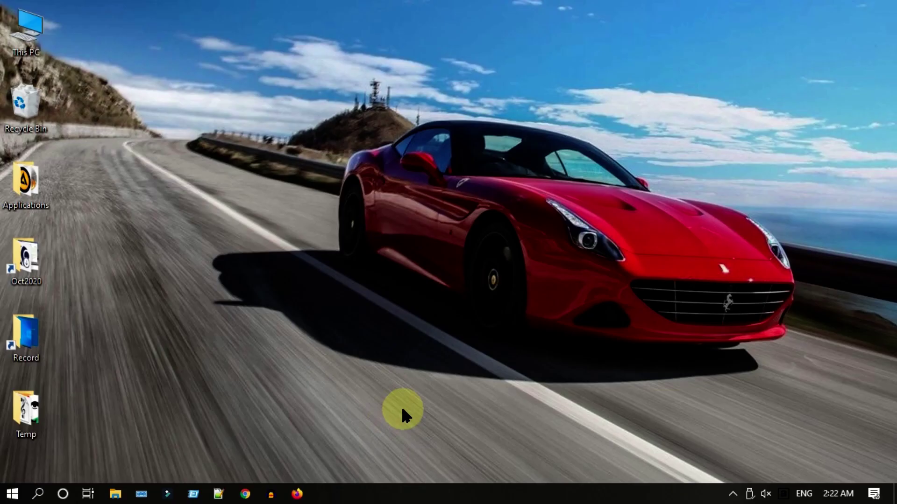
{"action": "right_click", "coordinate": [410, 494]}
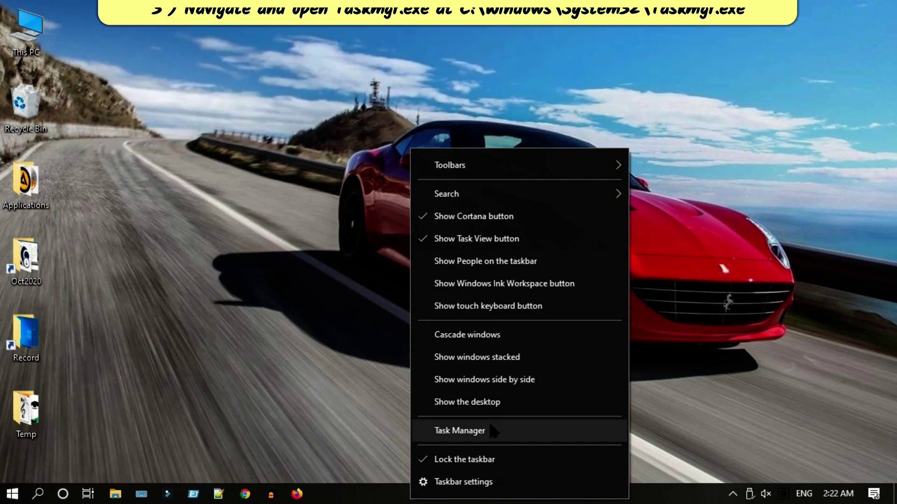
{"action": "left_click", "coordinate": [489, 425]}
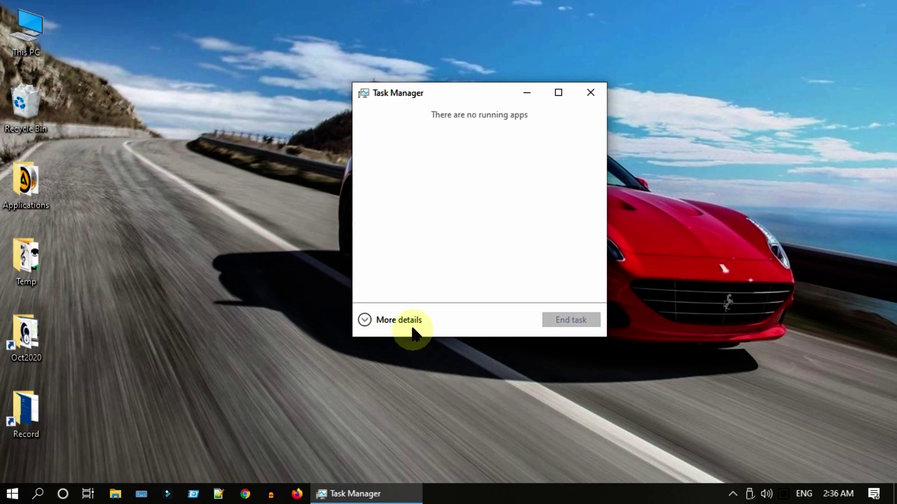
Show full Task Manager details, restart the Windows Explorer process, and close Task Manager
{"action": "left_click", "coordinate": [400, 320]}
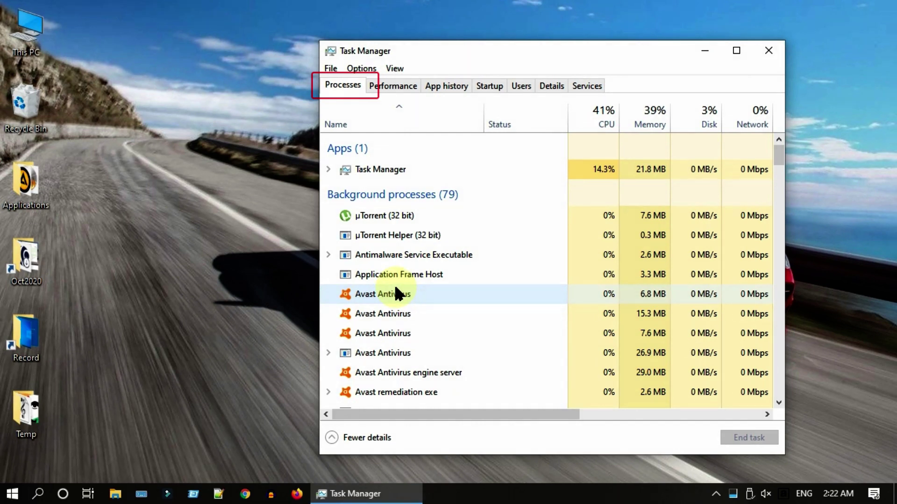
{"action": "left_click_drag", "start_coordinate": [778, 158], "coordinate": [720, 395]}
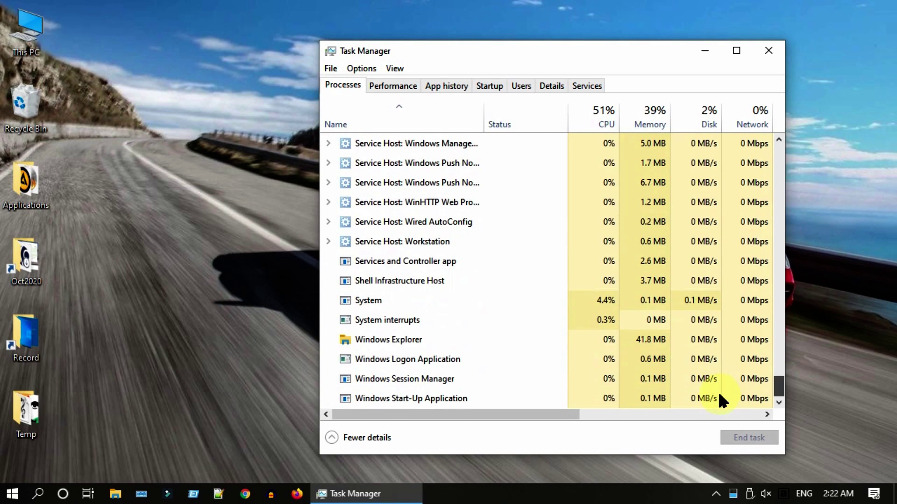
{"action": "left_click", "coordinate": [403, 339]}
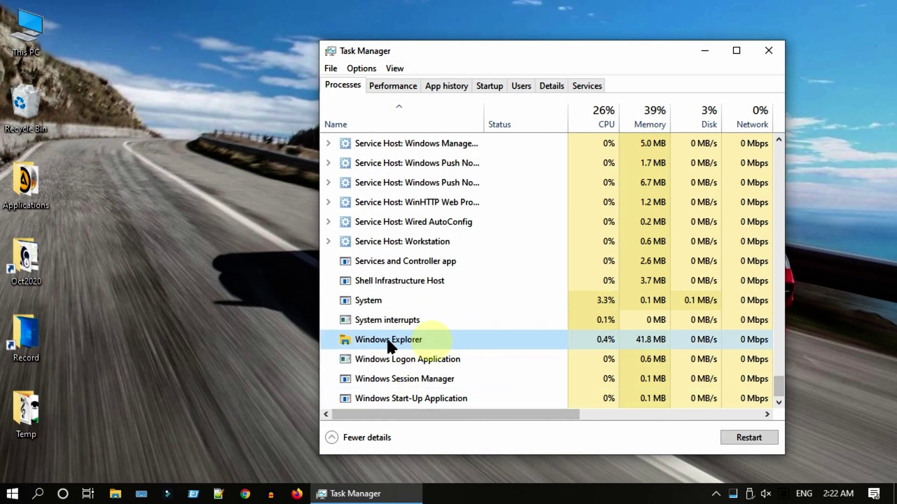
{"action": "right_click", "coordinate": [433, 340]}
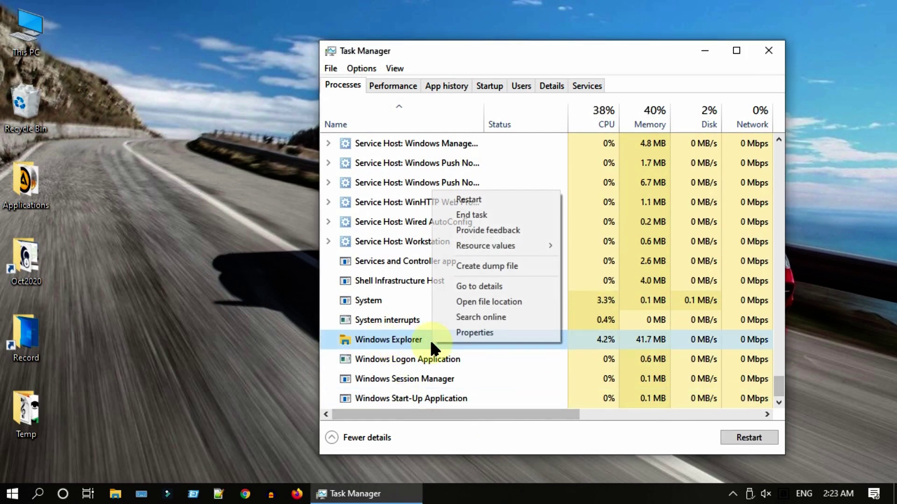
{"action": "left_click", "coordinate": [512, 200]}
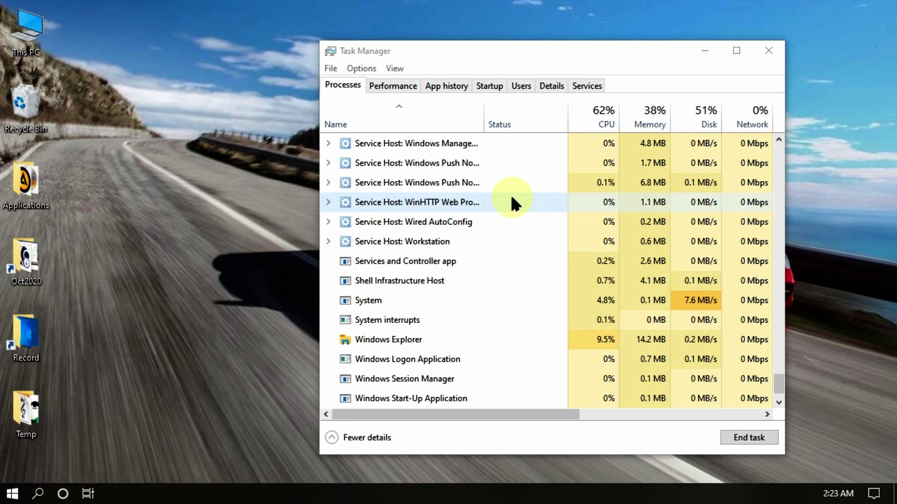
{"action": "left_click_drag", "start_coordinate": [781, 200], "coordinate": [768, 274]}
{"action": "left_click", "coordinate": [768, 50]}
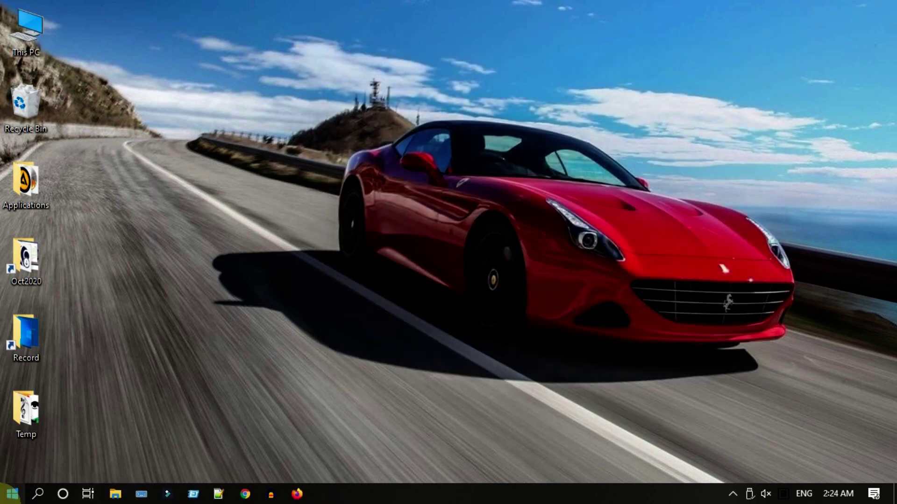
{"action": "left_click", "coordinate": [12, 494]}
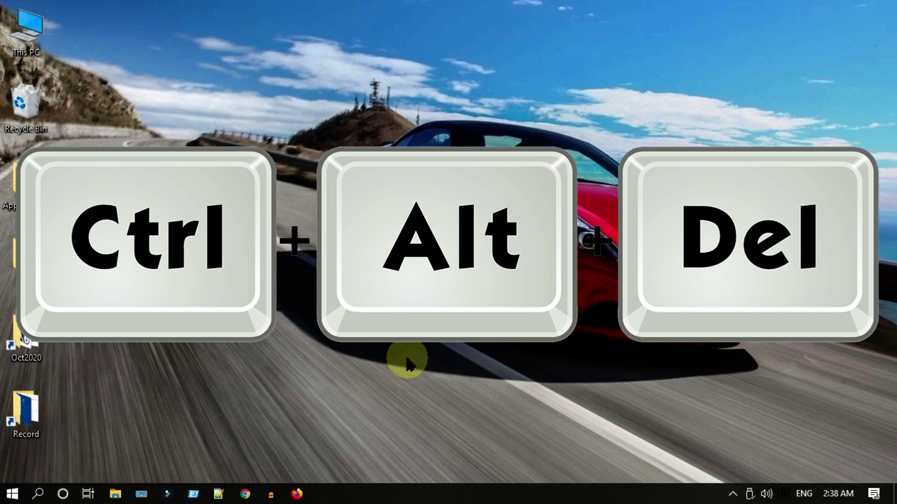
Close Firefox and choose Restart in the Alt+F4 shut-down dialog to reboot the computer
{"action": "key", "text": "ctrl+alt+Delete"}
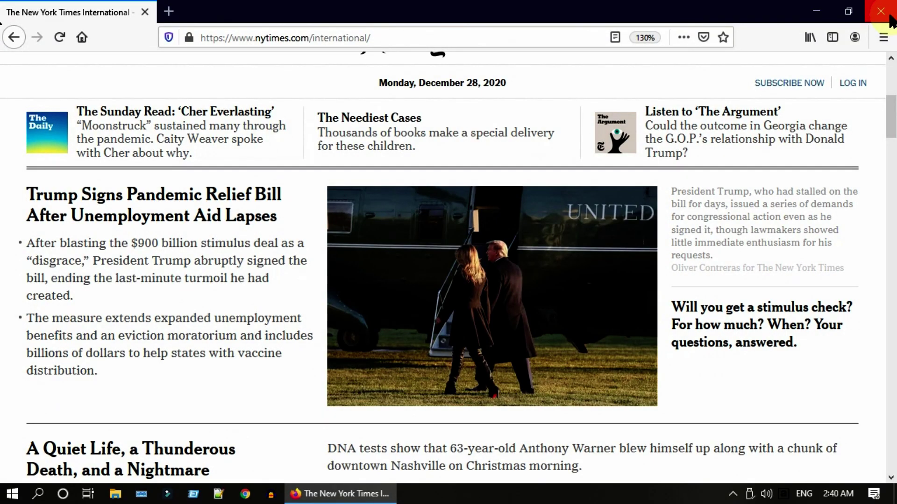
{"action": "left_click", "coordinate": [881, 12]}
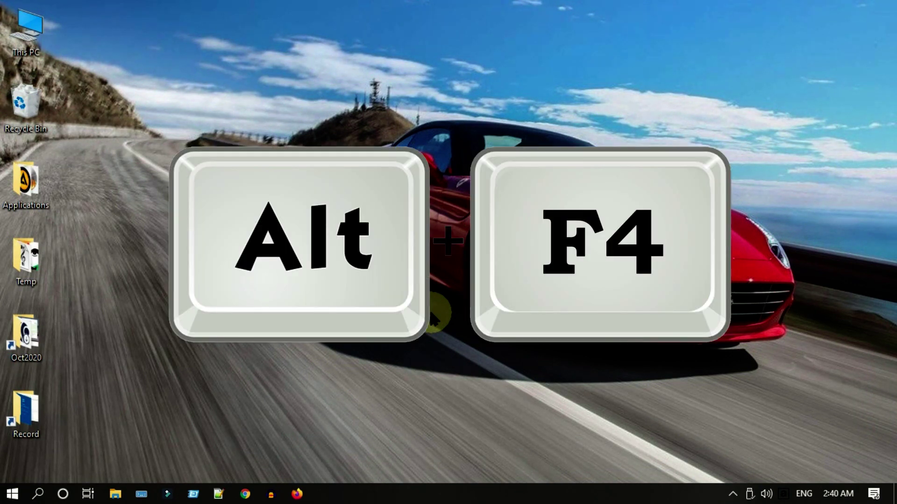
{"action": "key", "text": "alt+F4"}
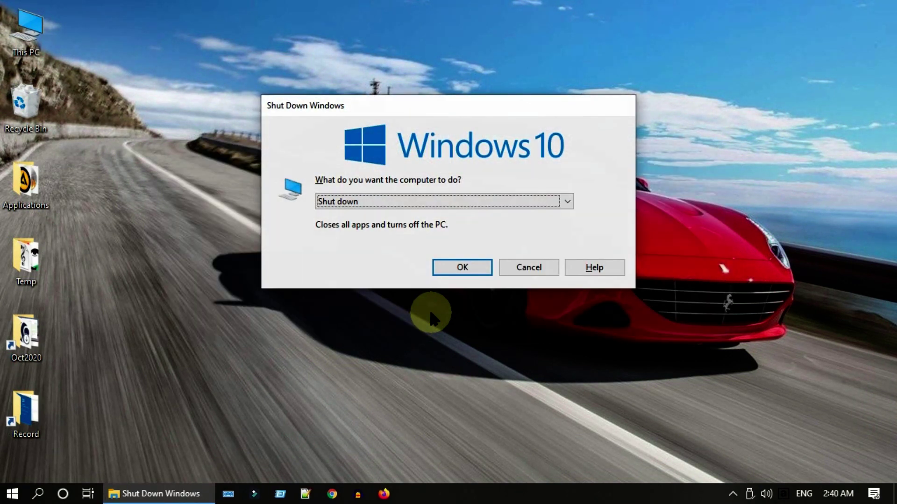
{"action": "left_click", "coordinate": [561, 202]}
{"action": "left_click", "coordinate": [488, 268]}
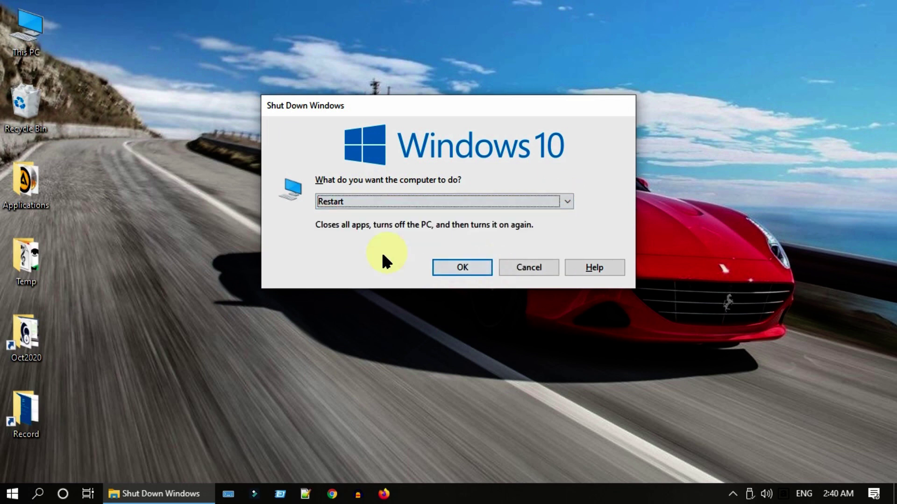
{"action": "left_click", "coordinate": [480, 271]}
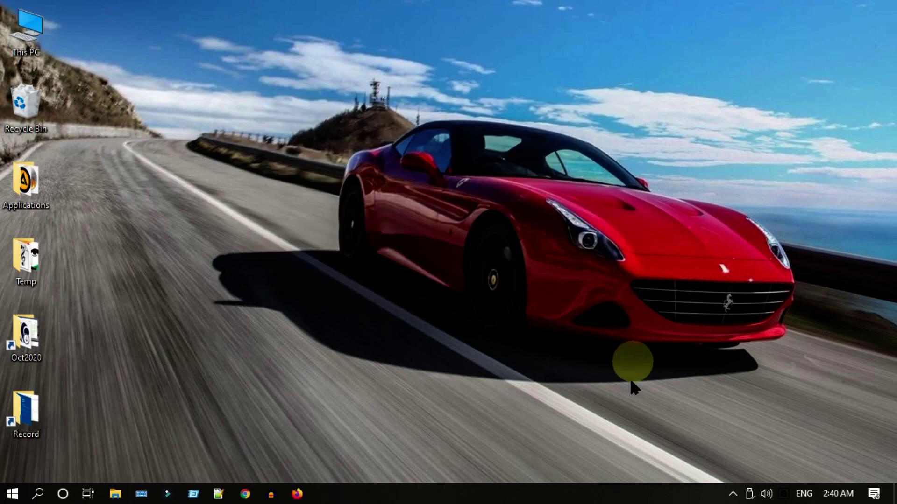
Reopen Task Manager and enter 'shutdown /r' as a new task to run
{"action": "right_click", "coordinate": [532, 498]}
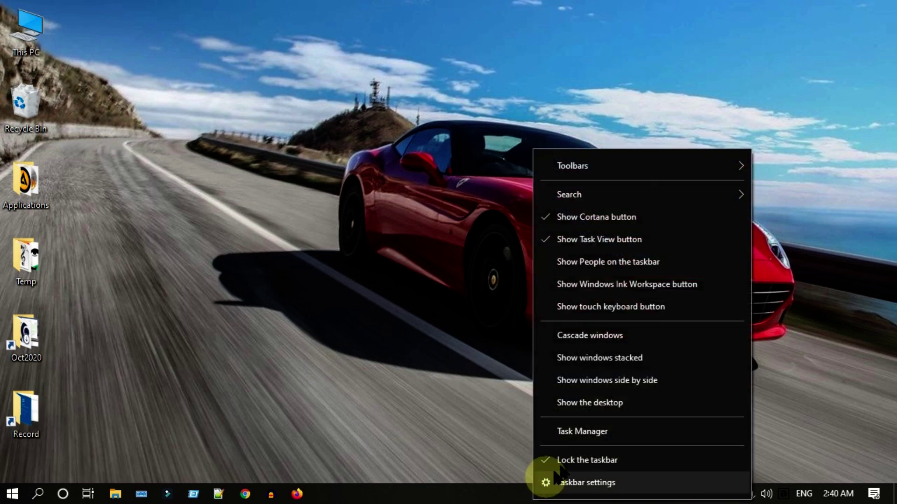
{"action": "left_click", "coordinate": [594, 434]}
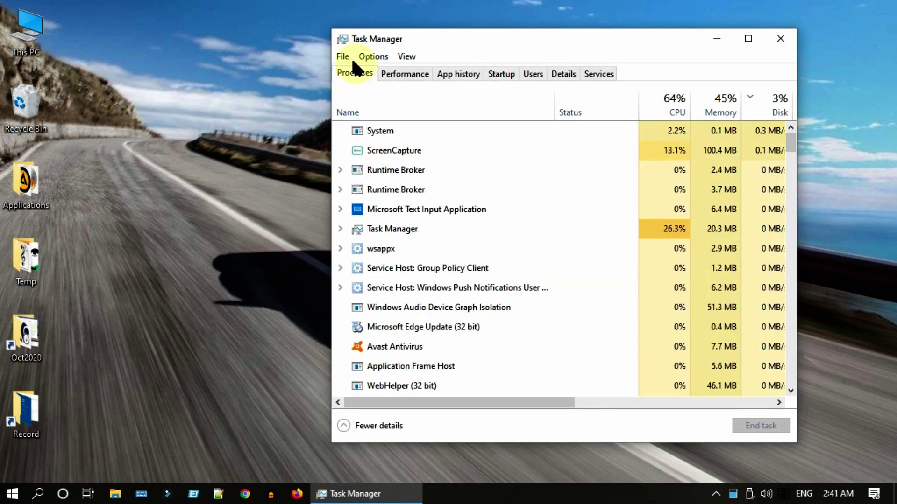
{"action": "left_click", "coordinate": [342, 56]}
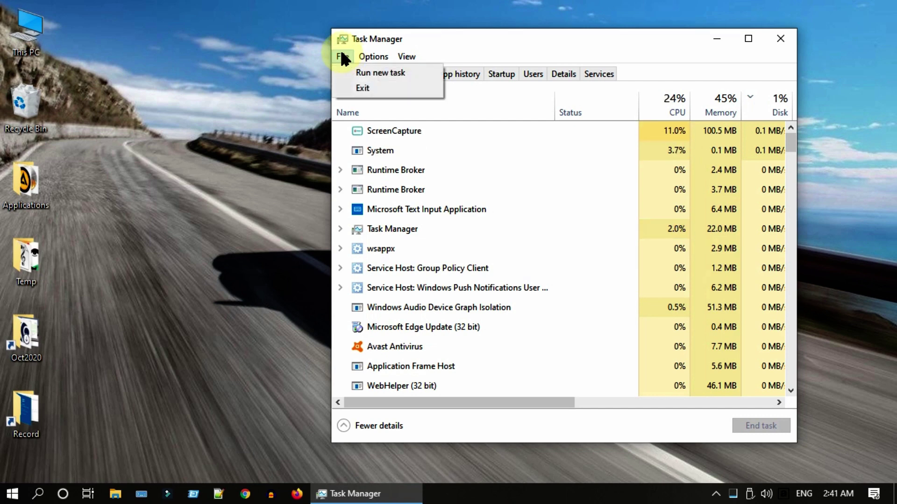
{"action": "left_click", "coordinate": [371, 73]}
{"action": "type", "text": "shutdown"}
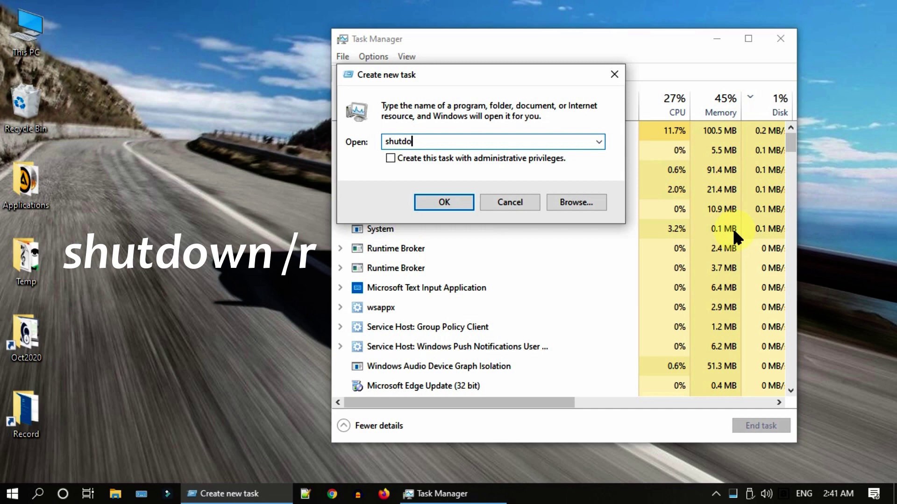
{"action": "type", "text": " /r"}
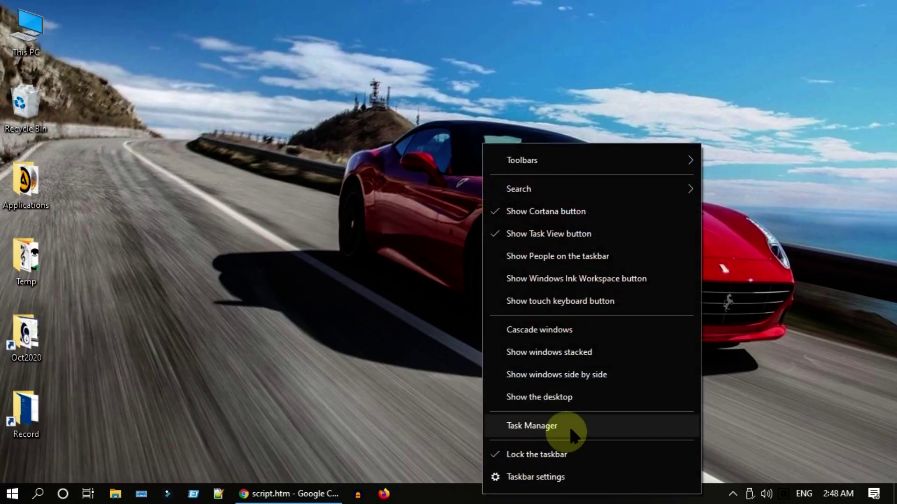
Run 'powershell' as a new Task Manager task with administrative privileges ticked
{"action": "left_click", "coordinate": [568, 424]}
{"action": "left_click", "coordinate": [342, 57]}
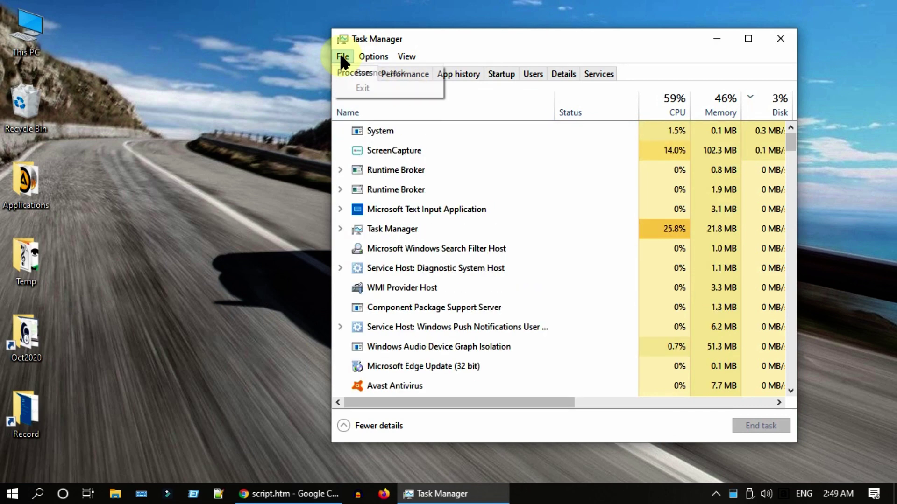
{"action": "left_click", "coordinate": [357, 72]}
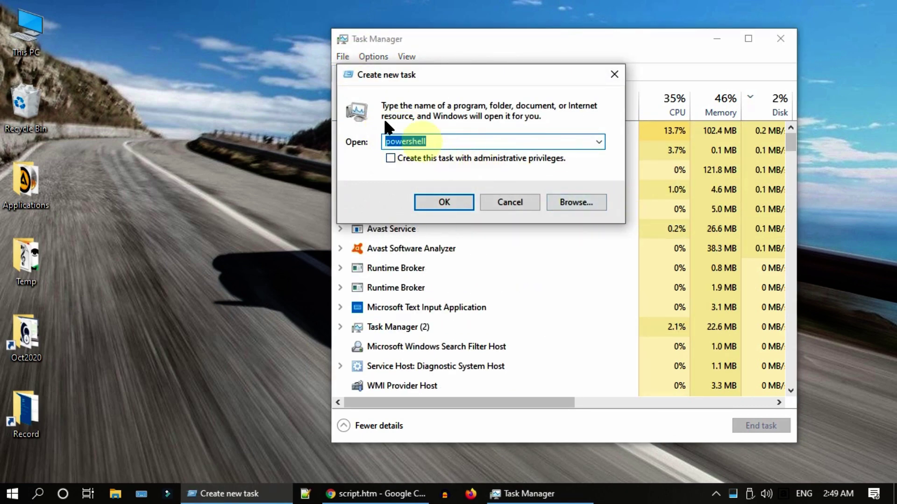
{"action": "left_click", "coordinate": [390, 159]}
{"action": "left_click", "coordinate": [390, 158]}
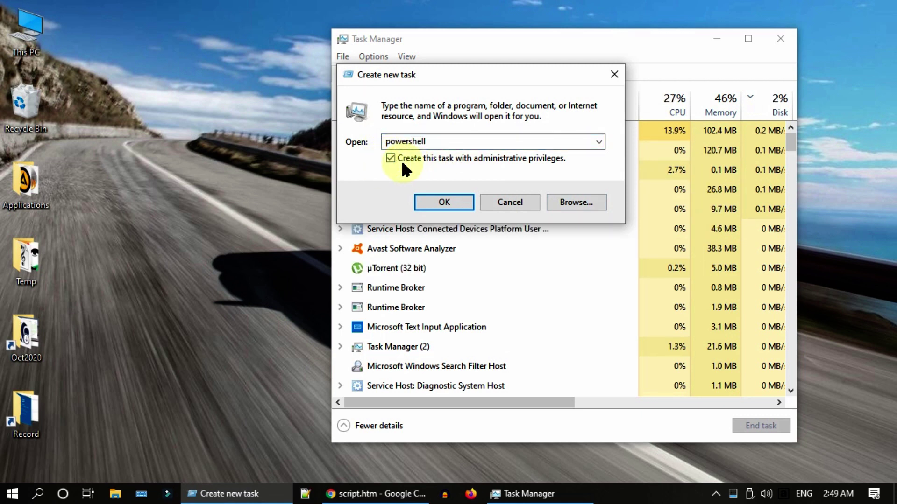
{"action": "left_click", "coordinate": [443, 203]}
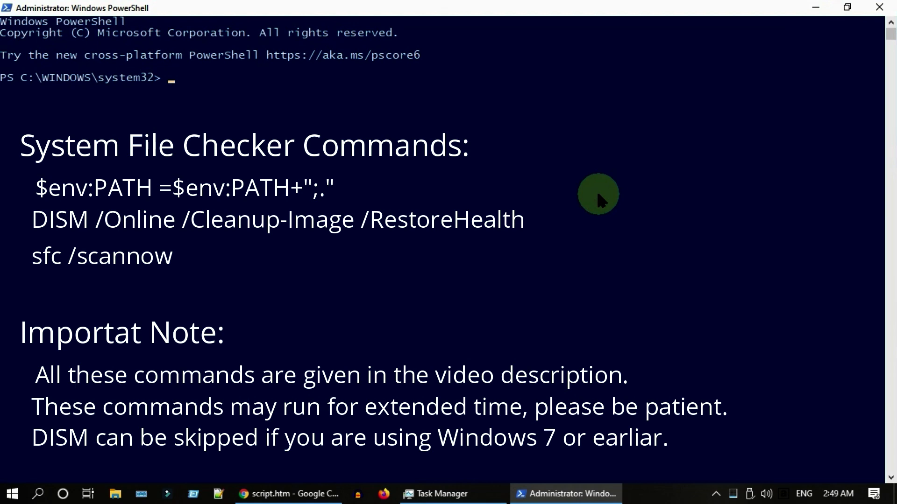
Run the $env:PATH command, DISM /Online /Cleanup-Image /RestoreHealth, then sfc /scannow in PowerShell
{"action": "right_click", "coordinate": [388, 284]}
{"action": "key", "text": "Return"}
{"action": "right_click", "coordinate": [267, 214]}
{"action": "key", "text": "Return"}
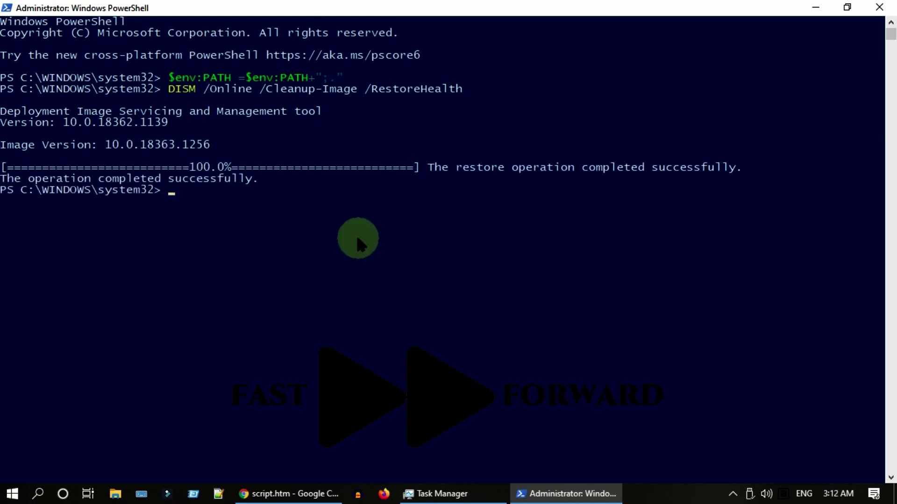
{"action": "right_click", "coordinate": [355, 234]}
{"action": "key", "text": "Return"}
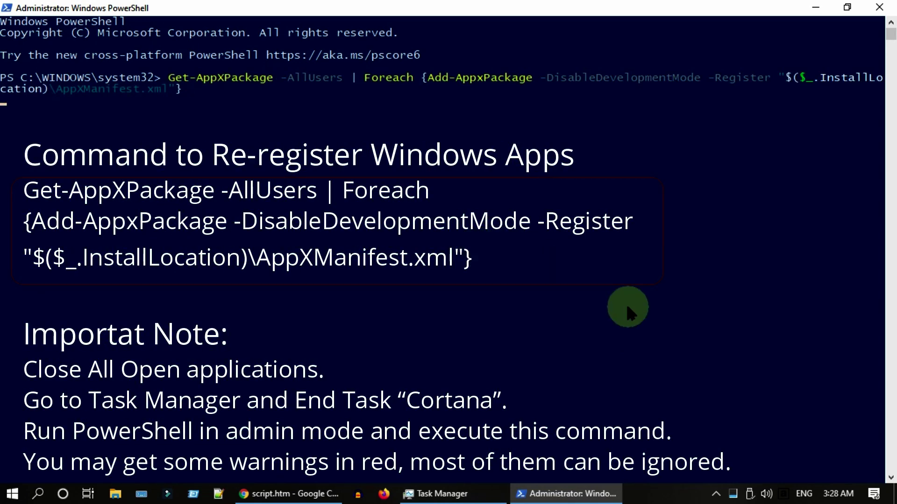
Run the pasted Get-AppXPackage -AllUsers re-register command for all Windows apps
{"action": "key", "text": "Return"}
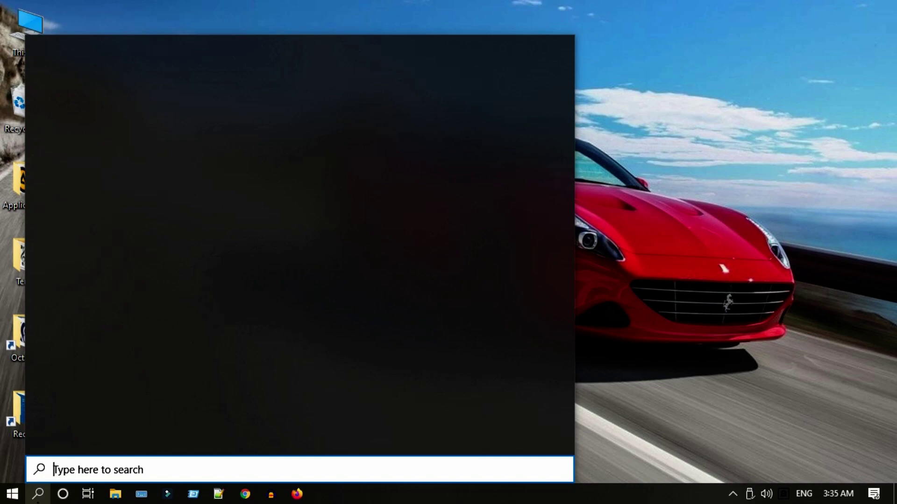
Search the Start menu for 'update' and open Check for updates in Settings
{"action": "type", "text": "update"}
{"action": "left_click", "coordinate": [115, 112]}
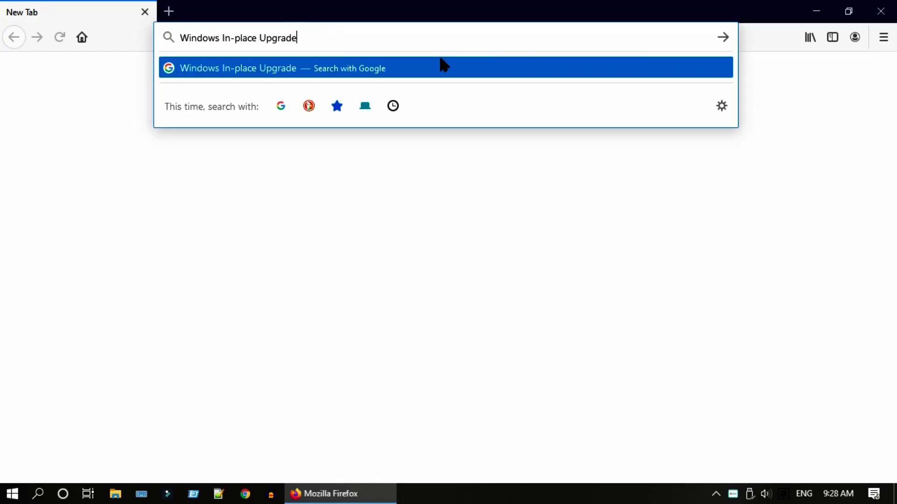
Search for 'Windows In-place Upgrade' and open Microsoft's step-by-step in-place upgrade guide
{"action": "key", "text": "Return"}
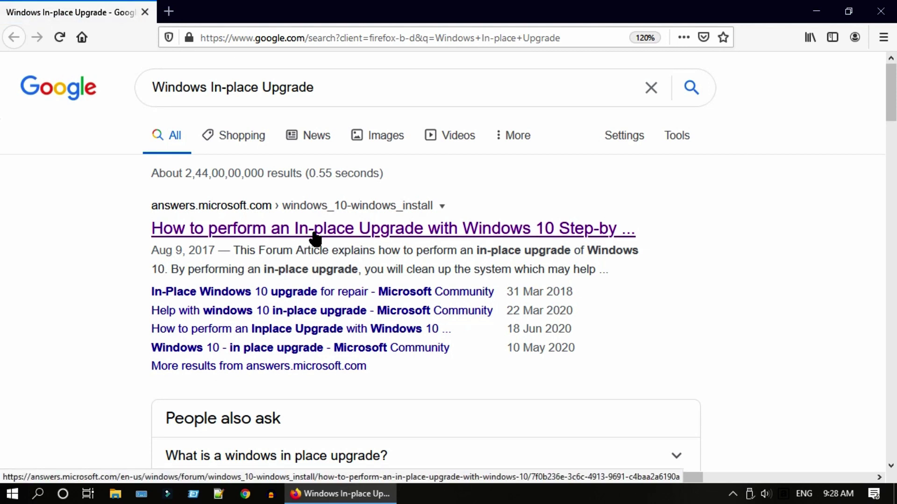
{"action": "left_click", "coordinate": [315, 233]}
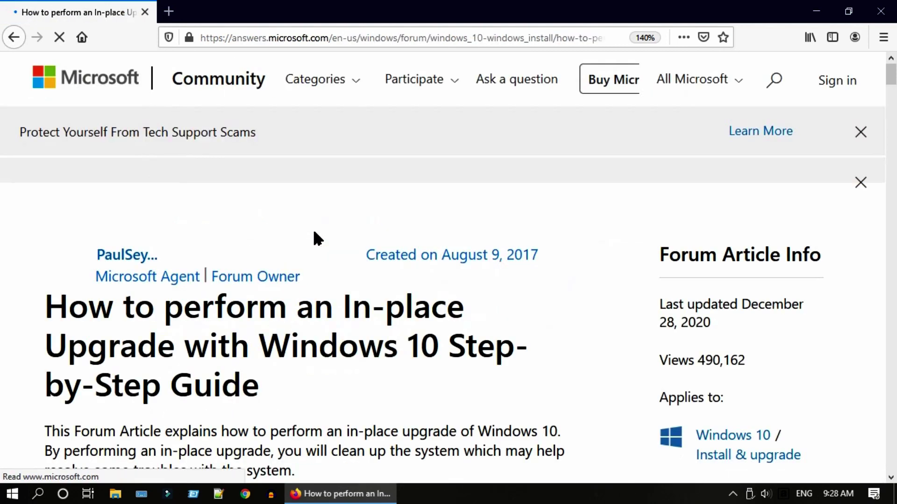
{"action": "scroll", "coordinate": [300, 301], "scroll_direction": "down", "scroll_amount": 10}
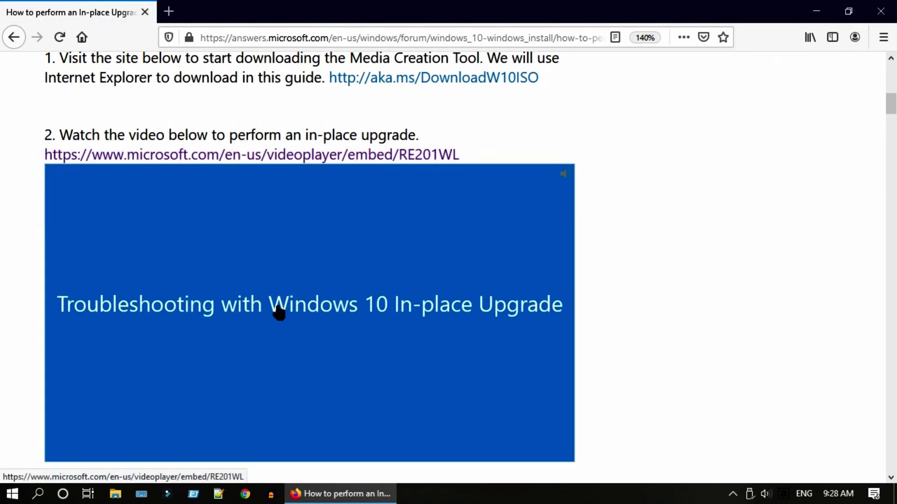
Open the embedded 'Troubleshooting with Windows 10 In-place Upgrade' video and pause it at 0:06
{"action": "left_click", "coordinate": [279, 312]}
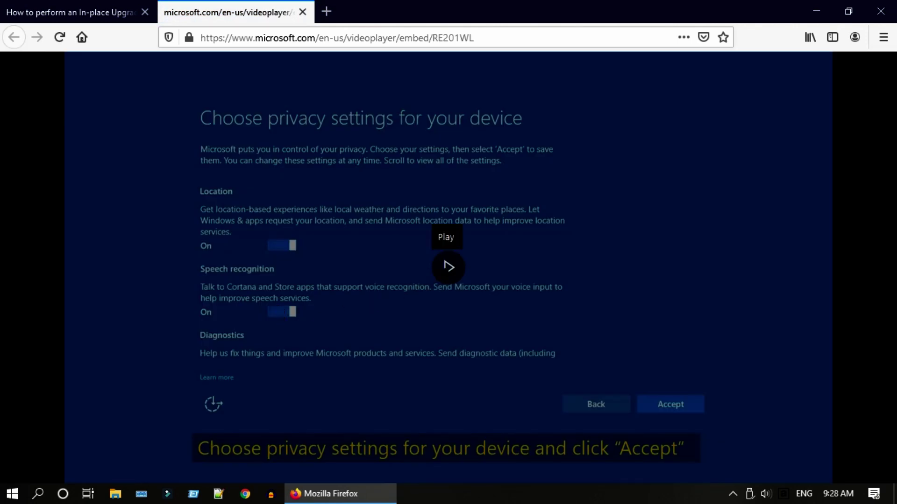
{"action": "left_click", "coordinate": [447, 267]}
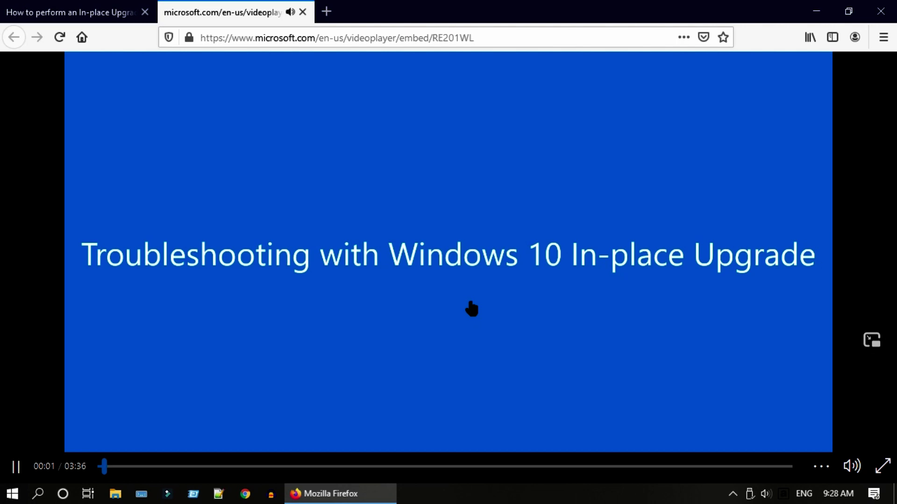
{"action": "left_click", "coordinate": [472, 310]}
{"action": "left_click", "coordinate": [397, 47]}
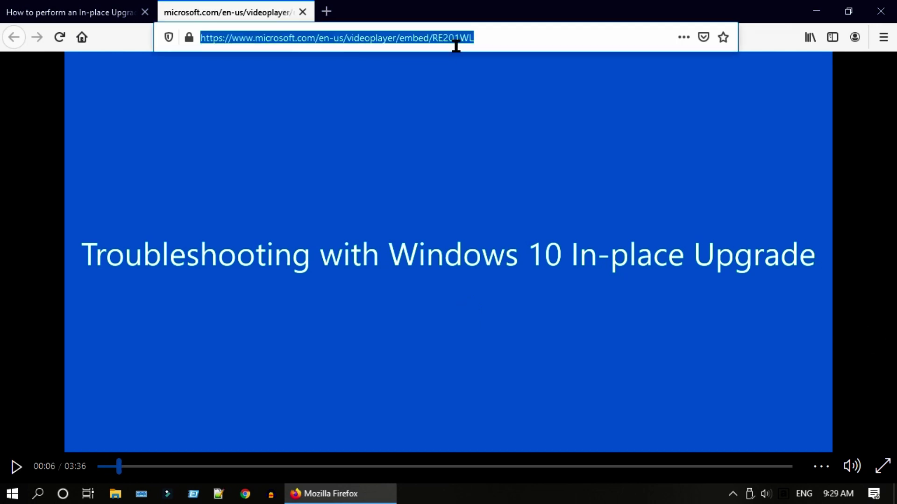